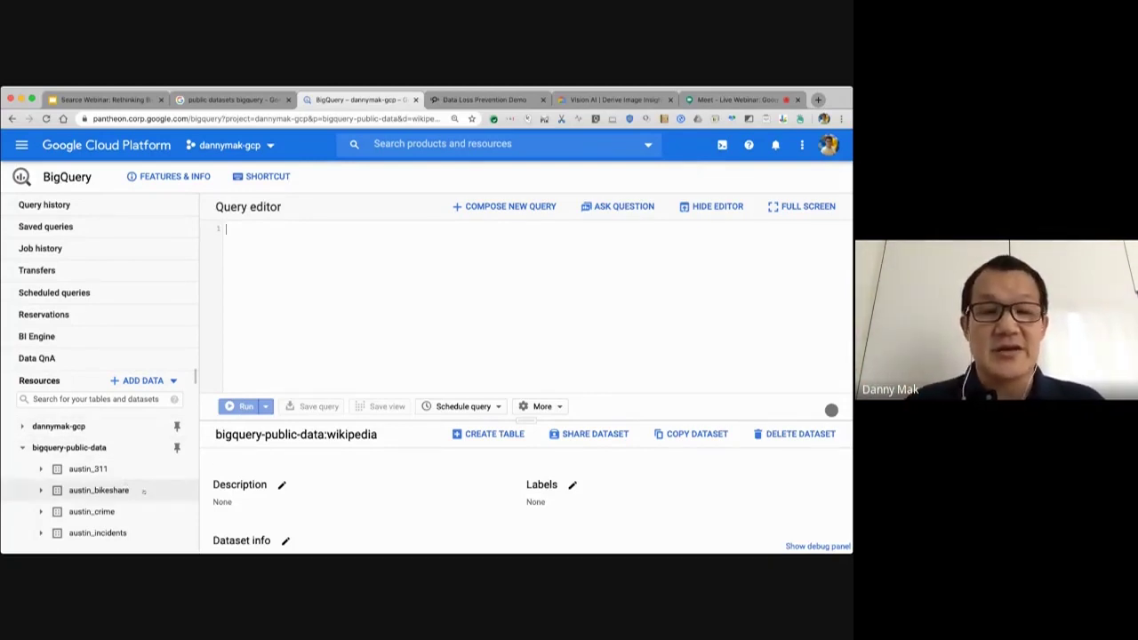
Step: Expand the wikipedia dataset under bigquery-public-data and open the pageviews_2019 table
scroll(143, 490, down, 3)
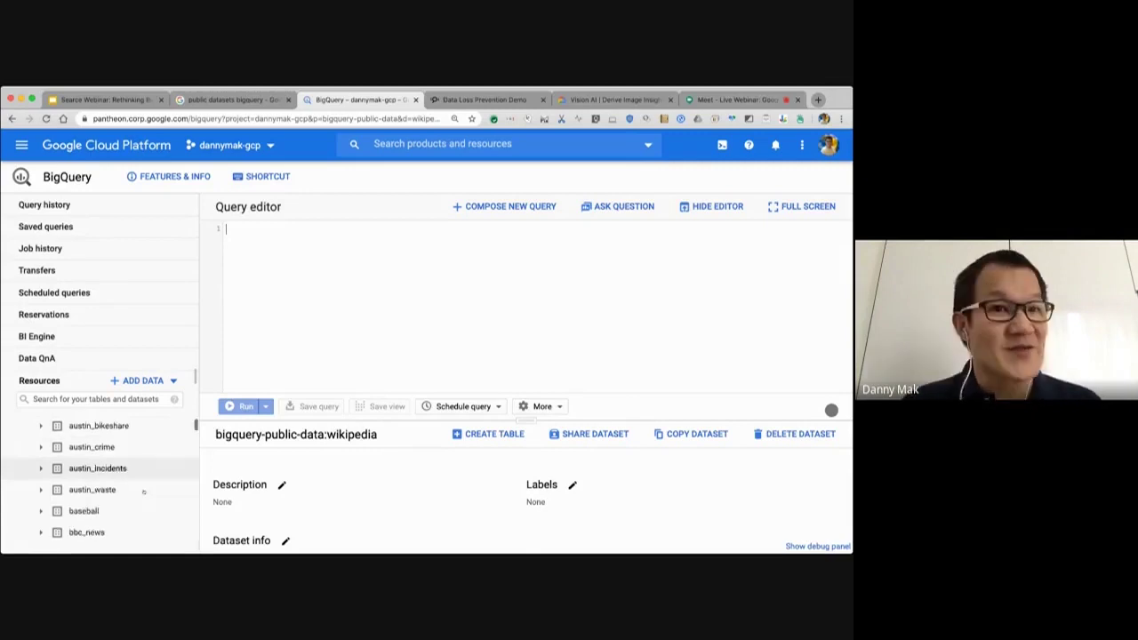
scroll(143, 491, up, 2)
scroll(143, 492, down, 15)
scroll(143, 491, down, 15)
scroll(144, 492, down, 6)
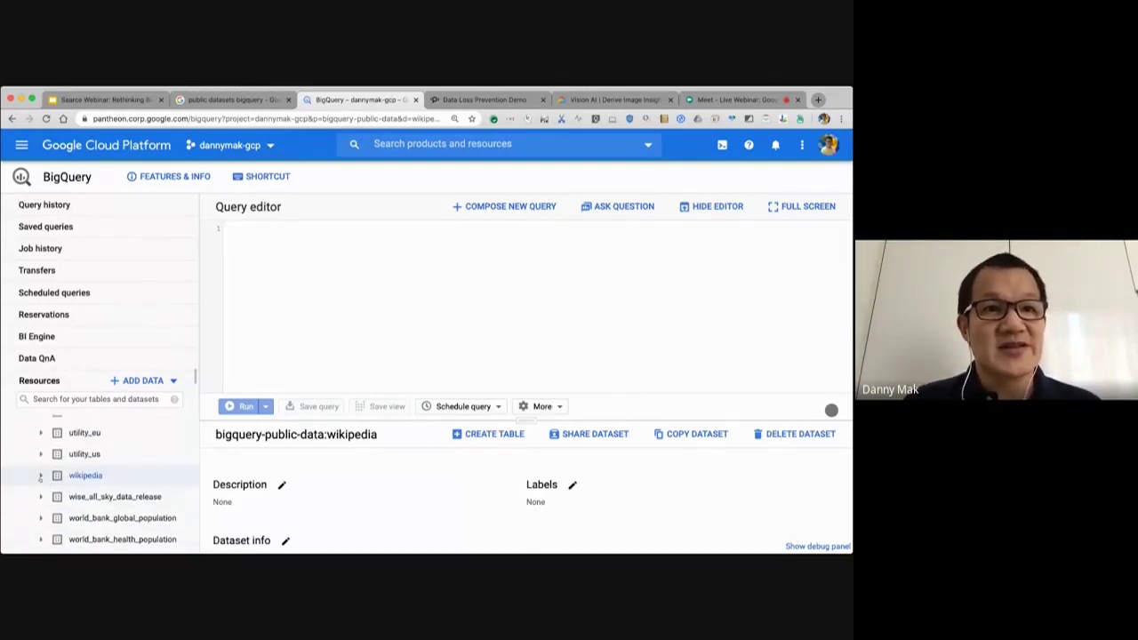
click(40, 476)
scroll(147, 513, down, 4)
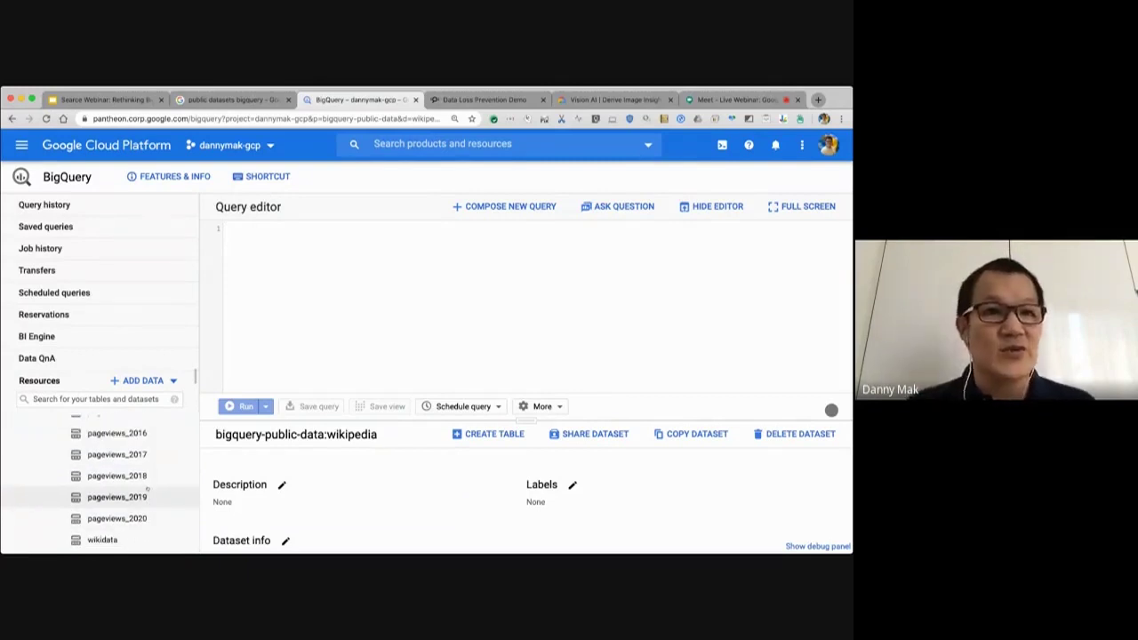
click(116, 496)
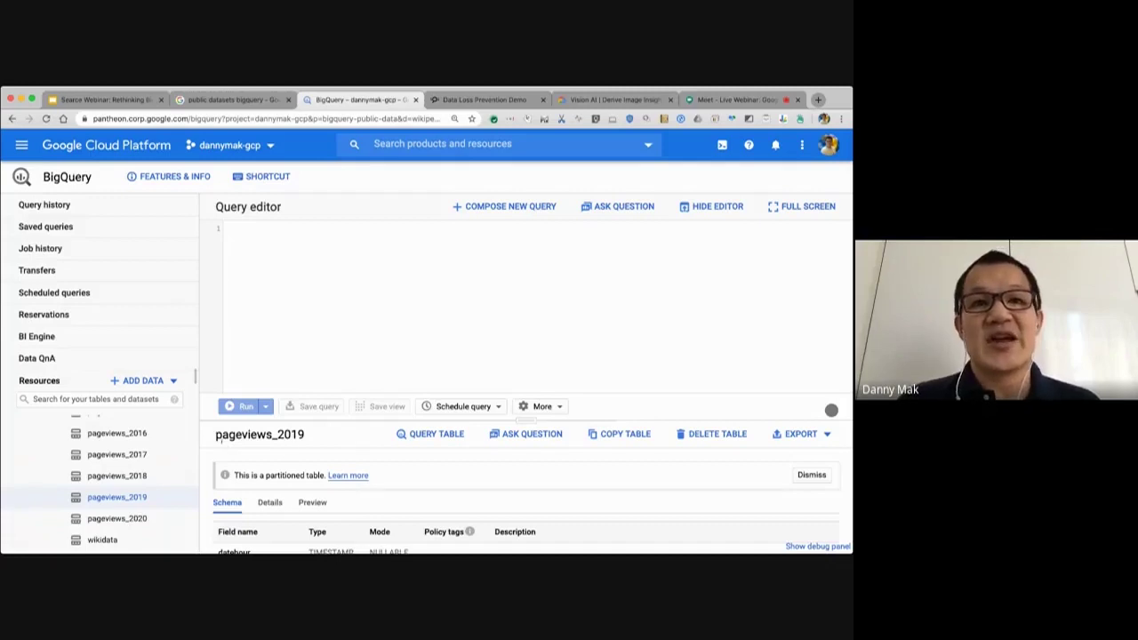
Step: Examine the pageviews_2019 table's schema fields, its table size and row count in the details, and the preview rows
scroll(425, 509, down, 2)
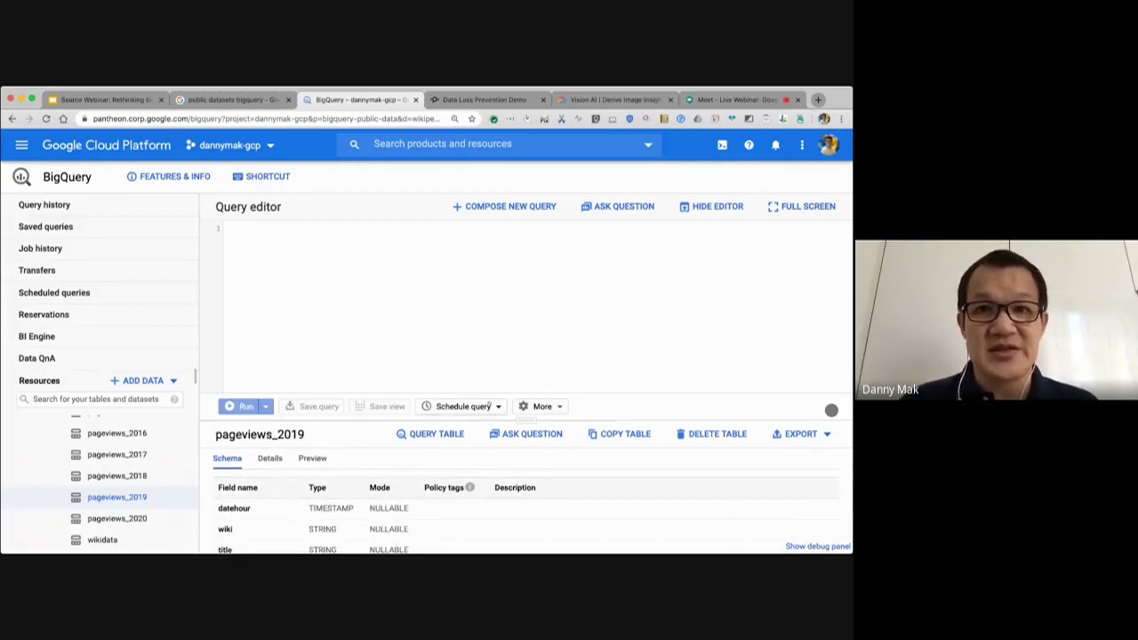
scroll(252, 454, down, 2)
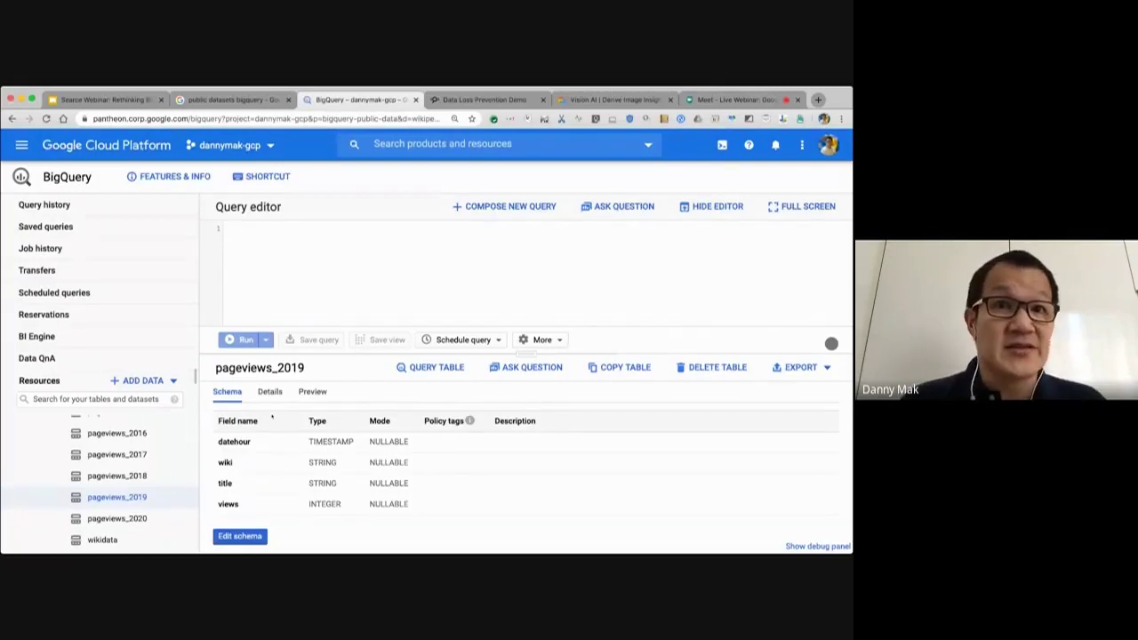
click(269, 391)
scroll(344, 478, down, 1)
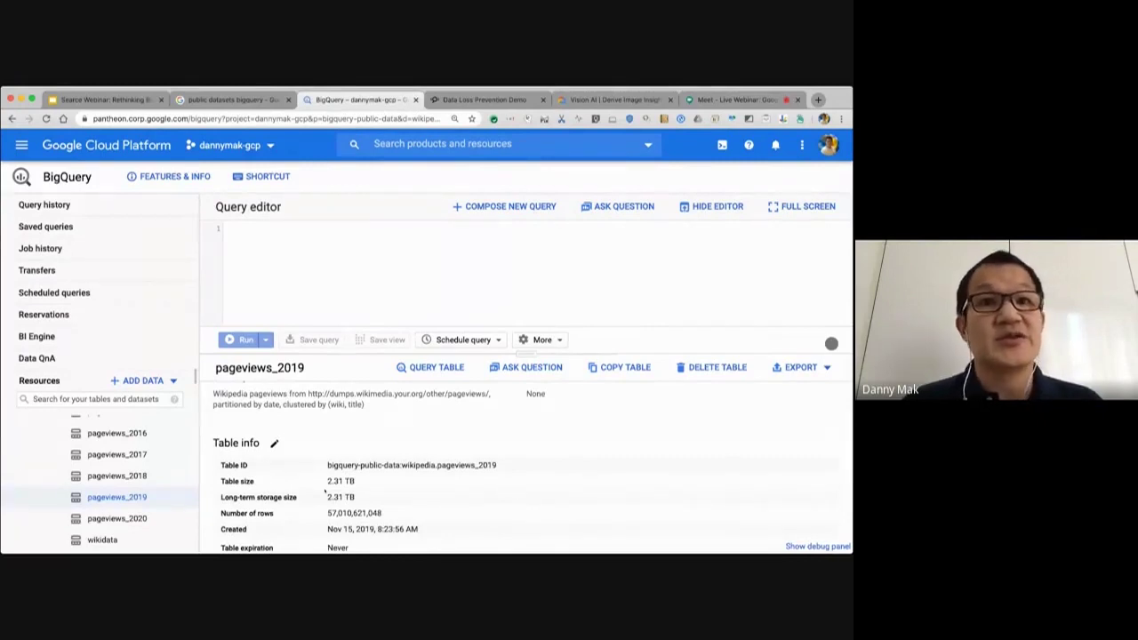
scroll(386, 492, down, 1)
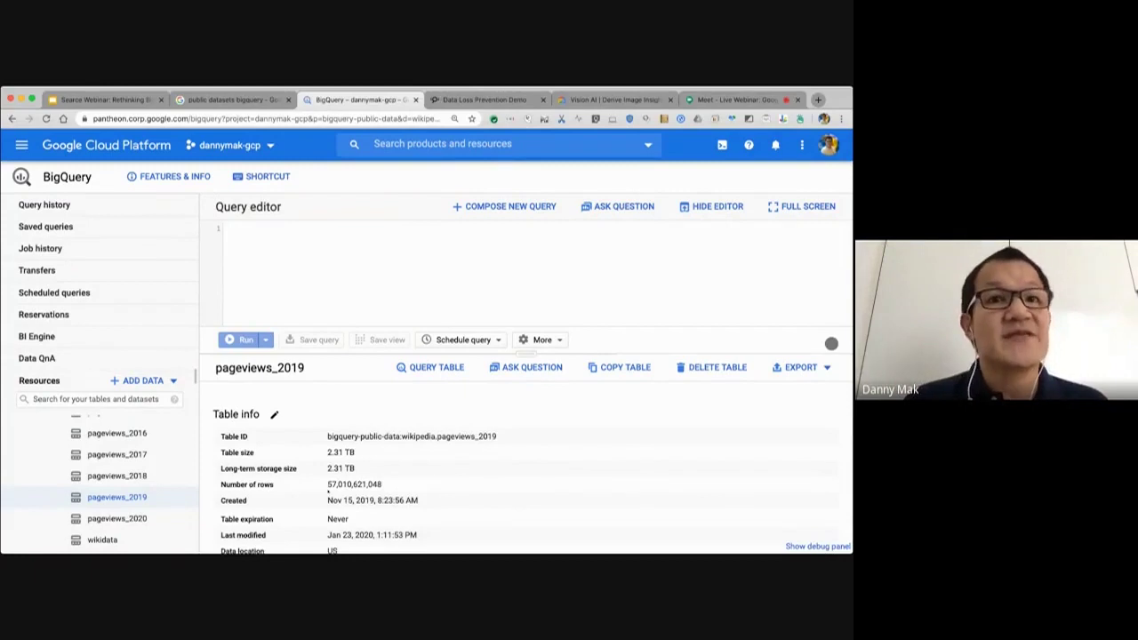
scroll(307, 457, up, 3)
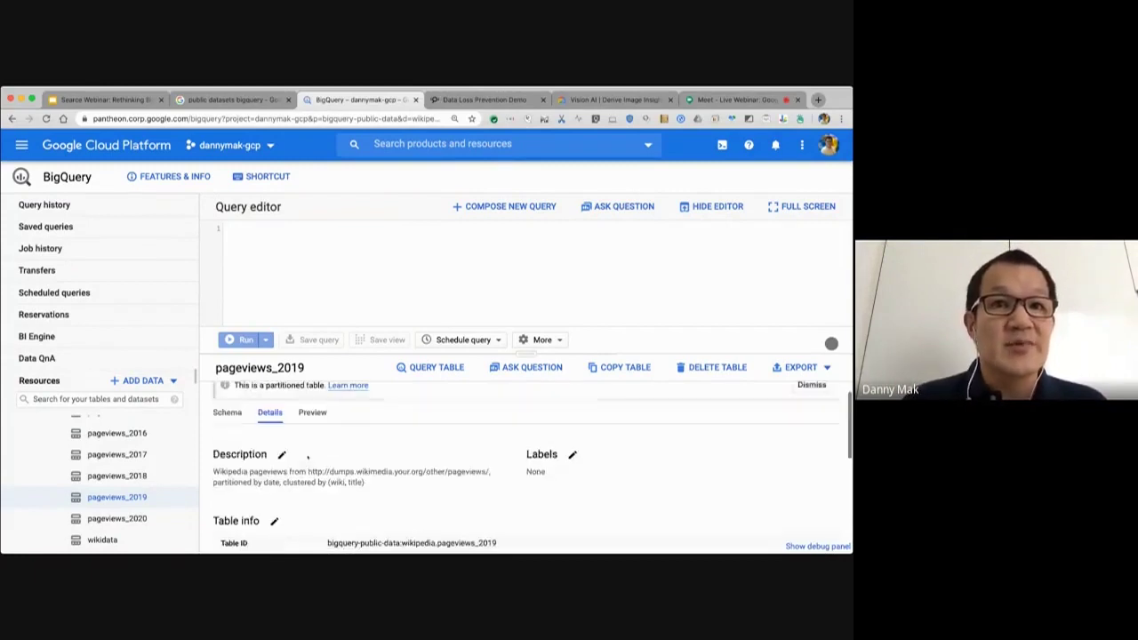
click(227, 415)
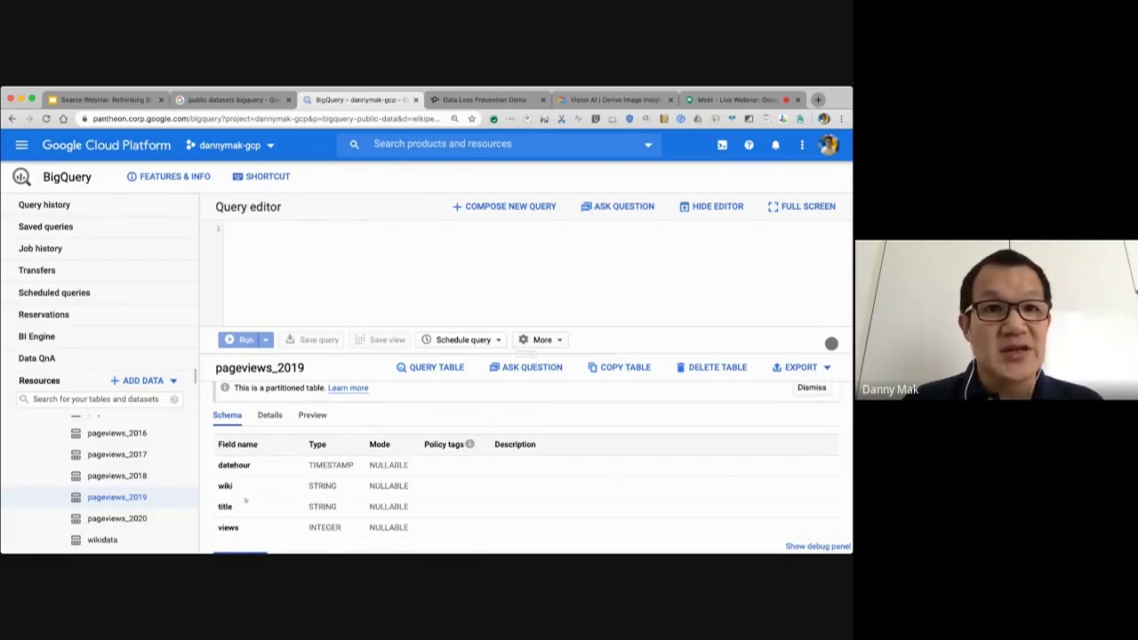
click(303, 420)
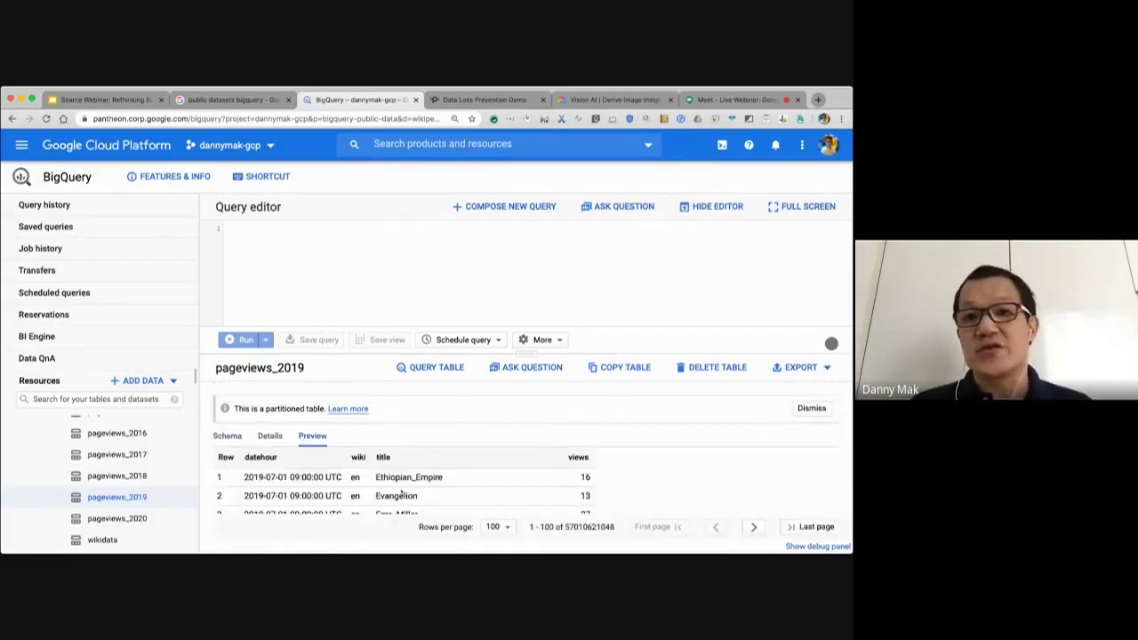
scroll(850, 454, down, 1)
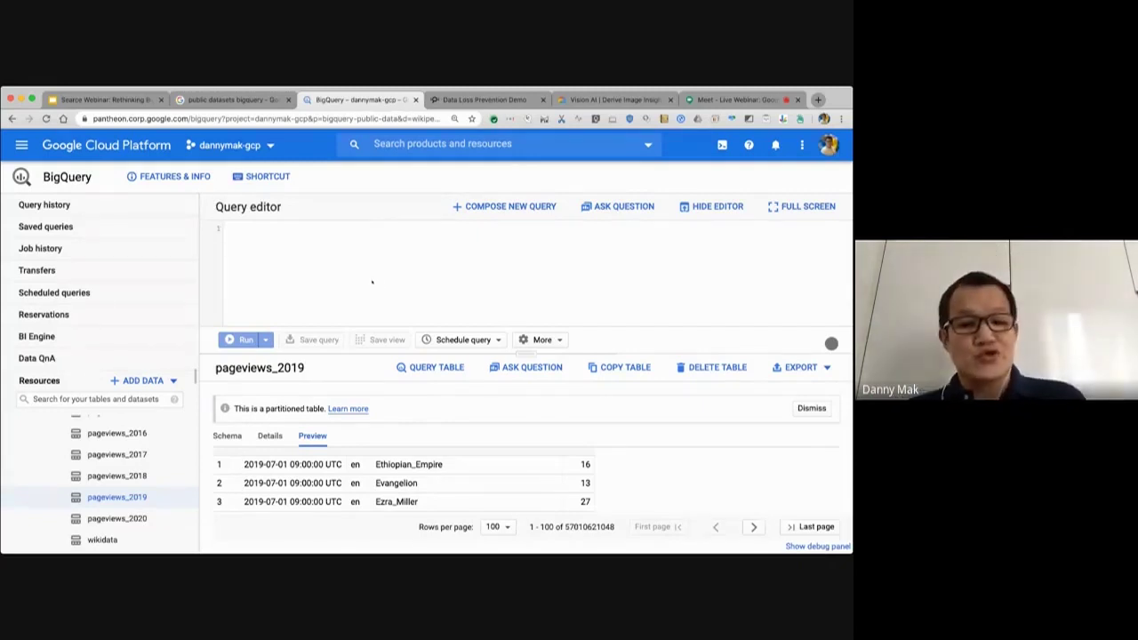
Step: Enter and run a query summing pageviews_2019 views per title, dated before 2019-12-31 and matching "G.*o.*o.*g", ordered by views descending
key(super+v)
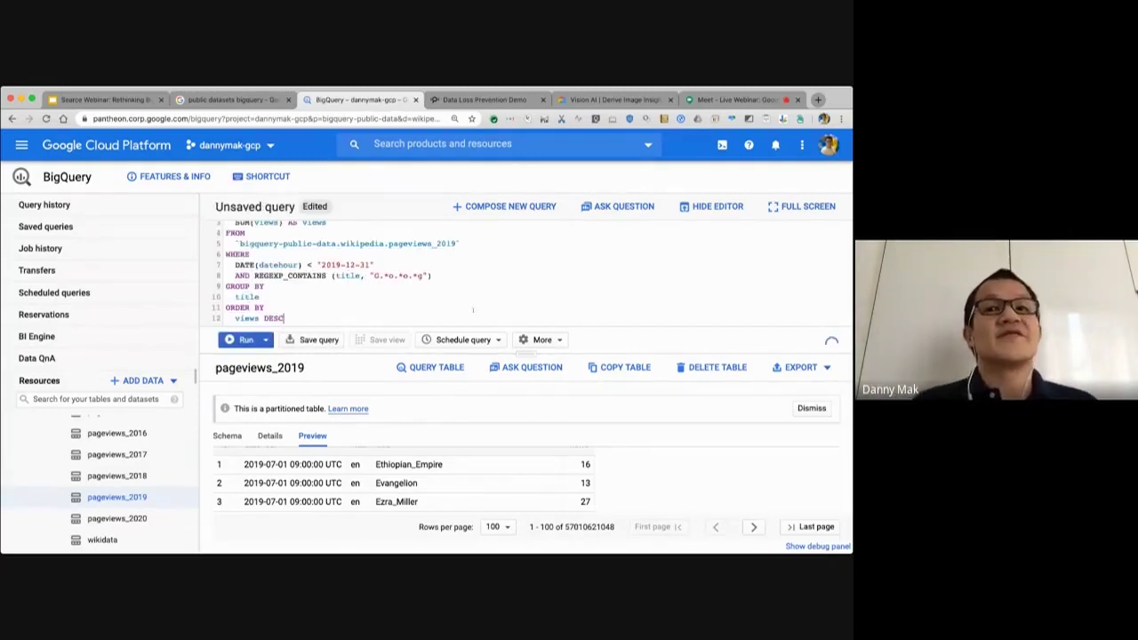
drag(524, 353, 525, 401)
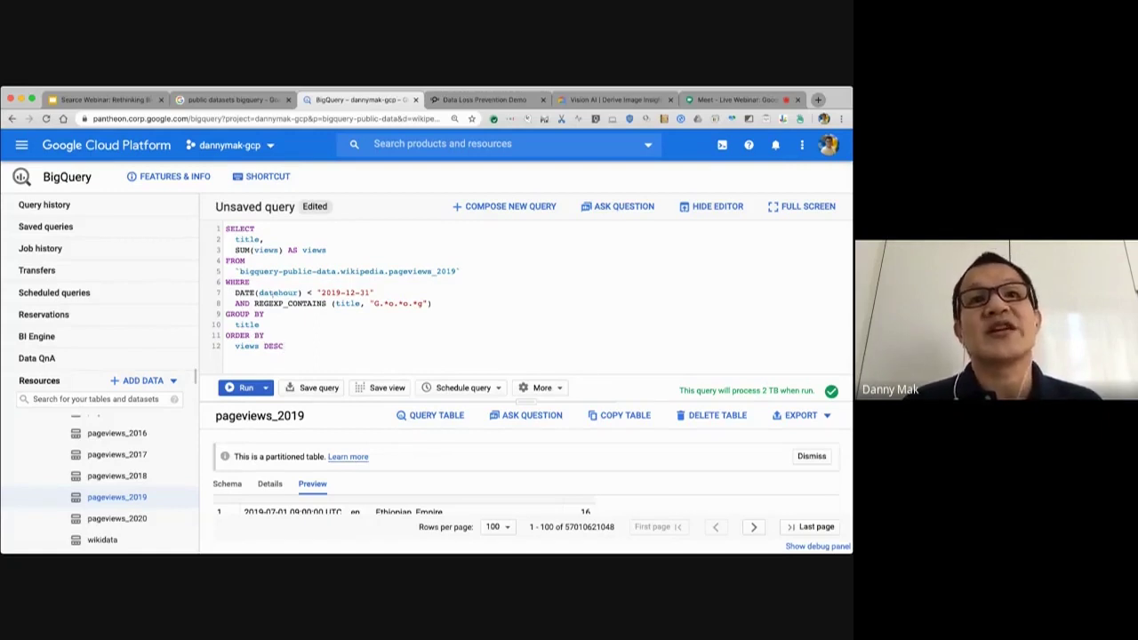
click(373, 293)
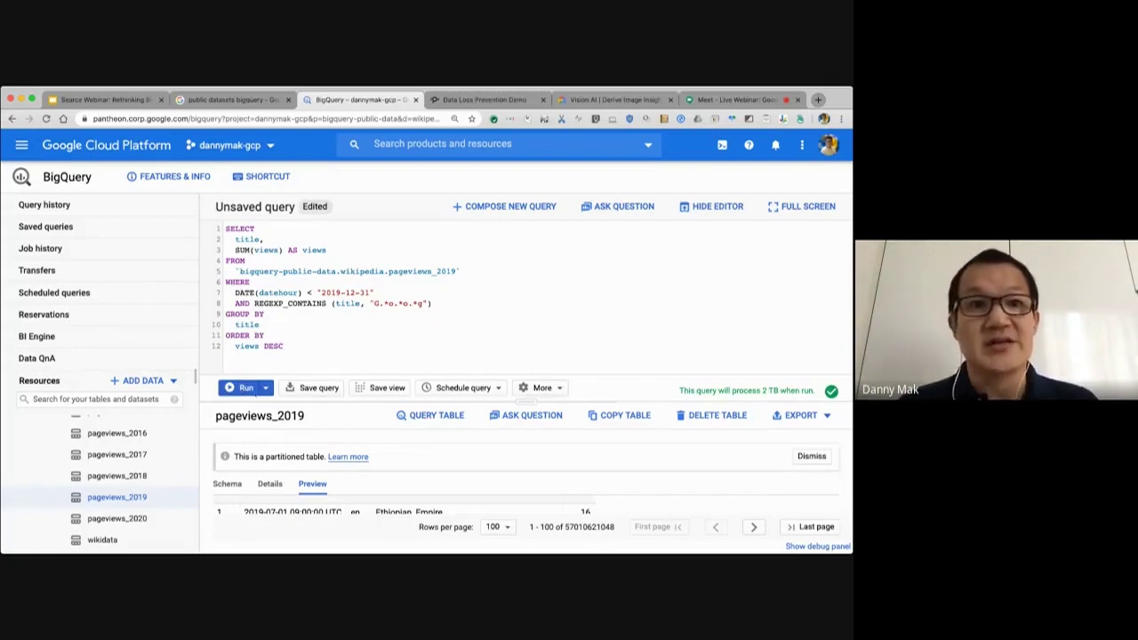
click(242, 388)
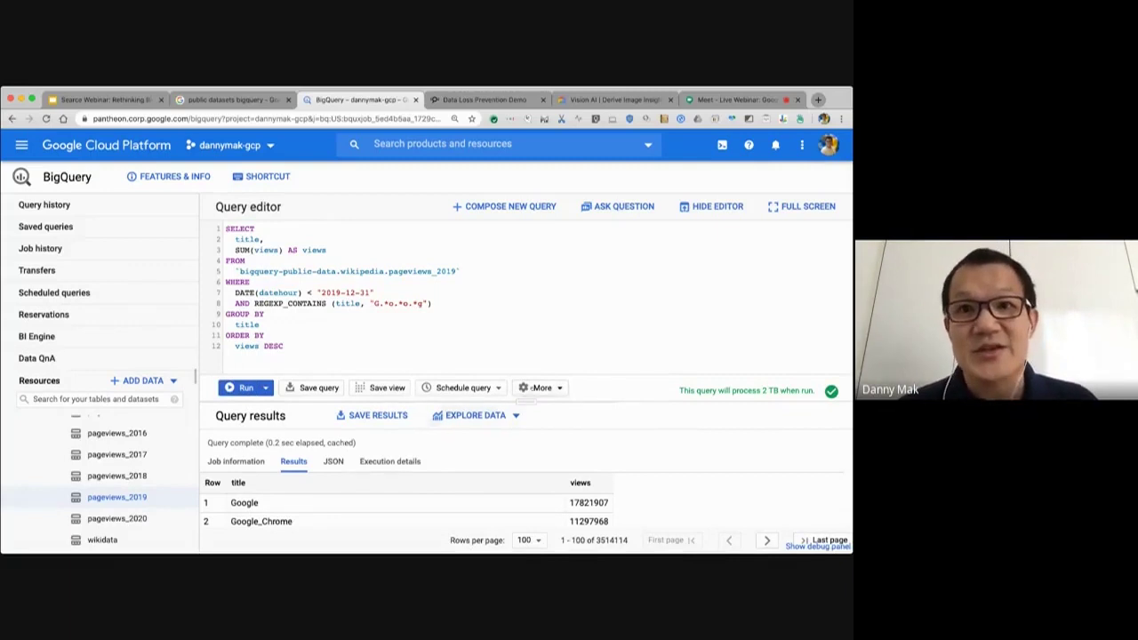
Step: Disable the use of cached results in the query settings, save them and rerun the query
click(542, 388)
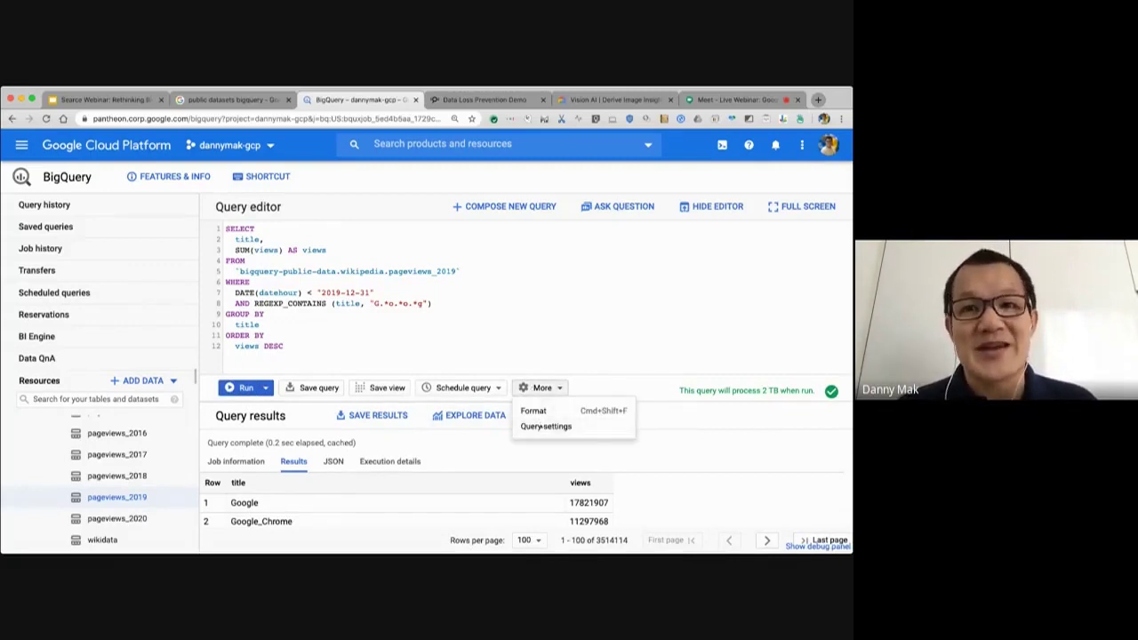
click(545, 426)
scroll(653, 444, down, 1)
click(636, 472)
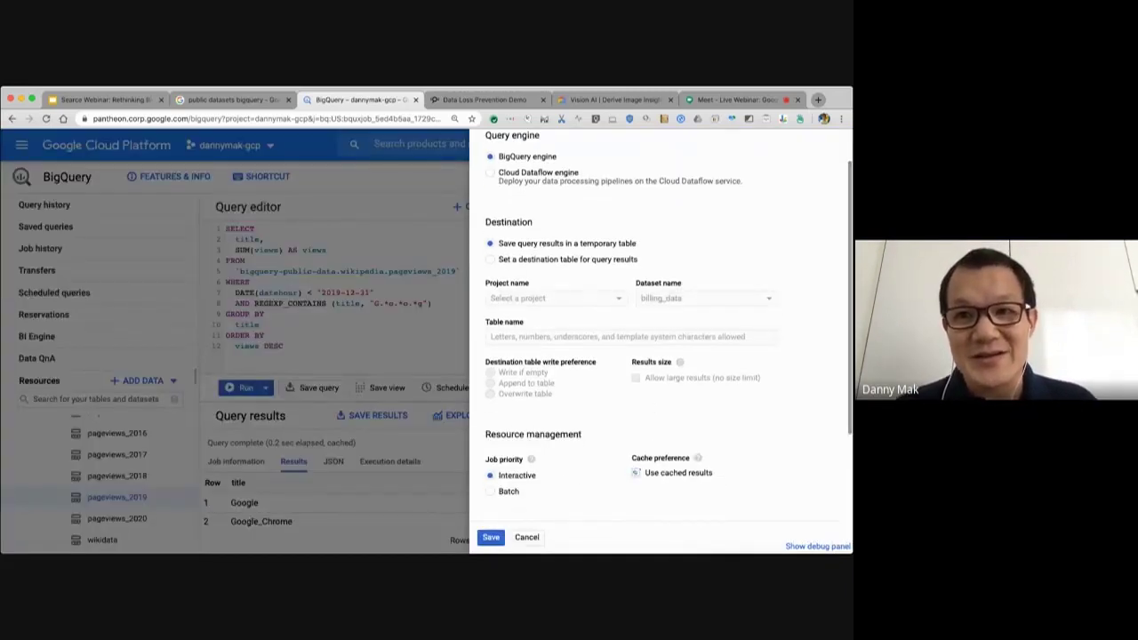
click(491, 537)
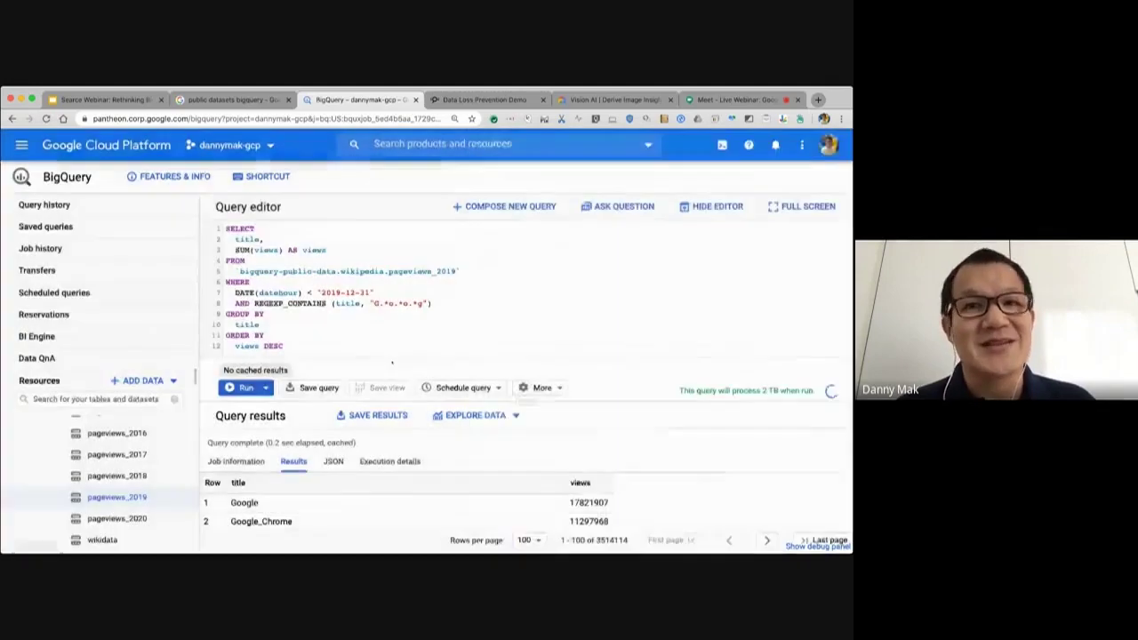
click(236, 389)
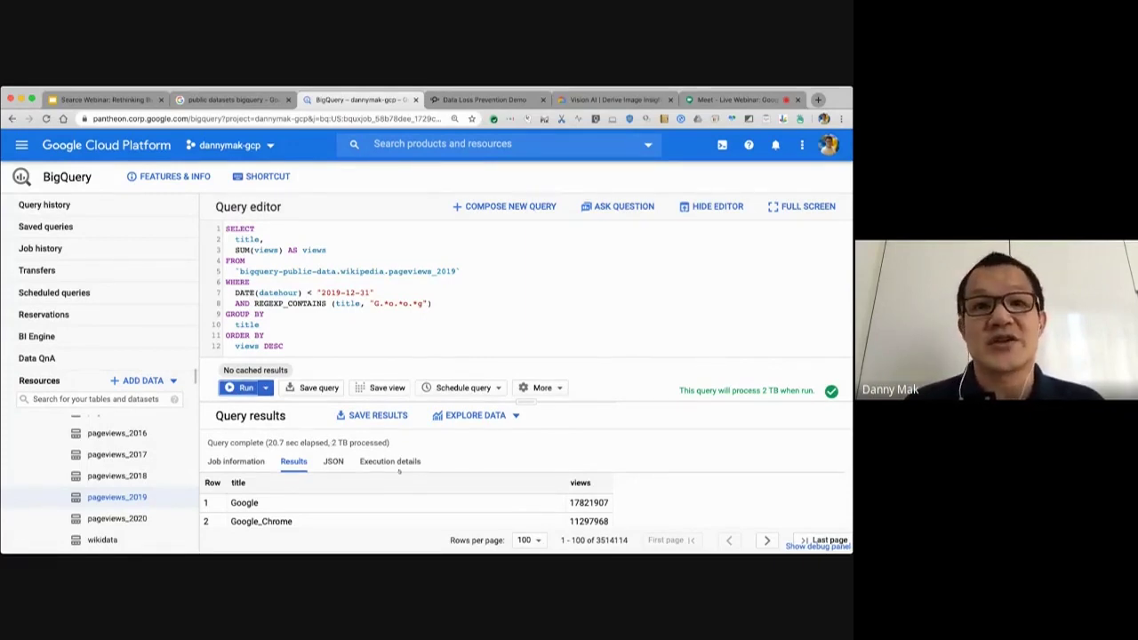
Step: Review the rerun query's results and execution details, and switch back to the webinar slides in Google Slides
scroll(525, 444, down, 3)
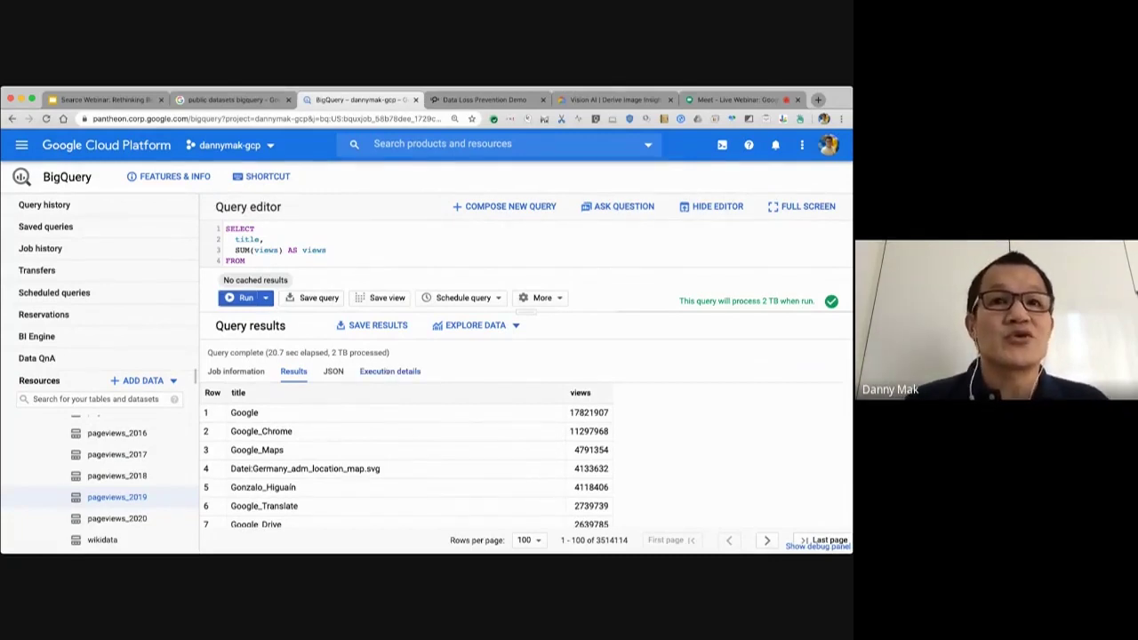
click(390, 371)
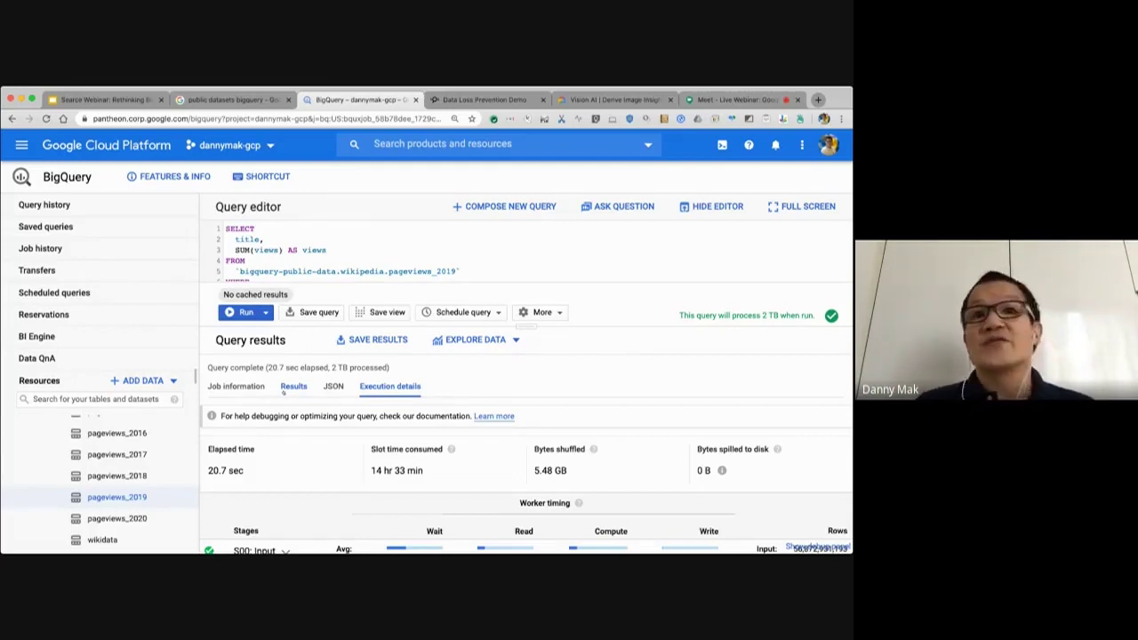
scroll(525, 418, down, 1)
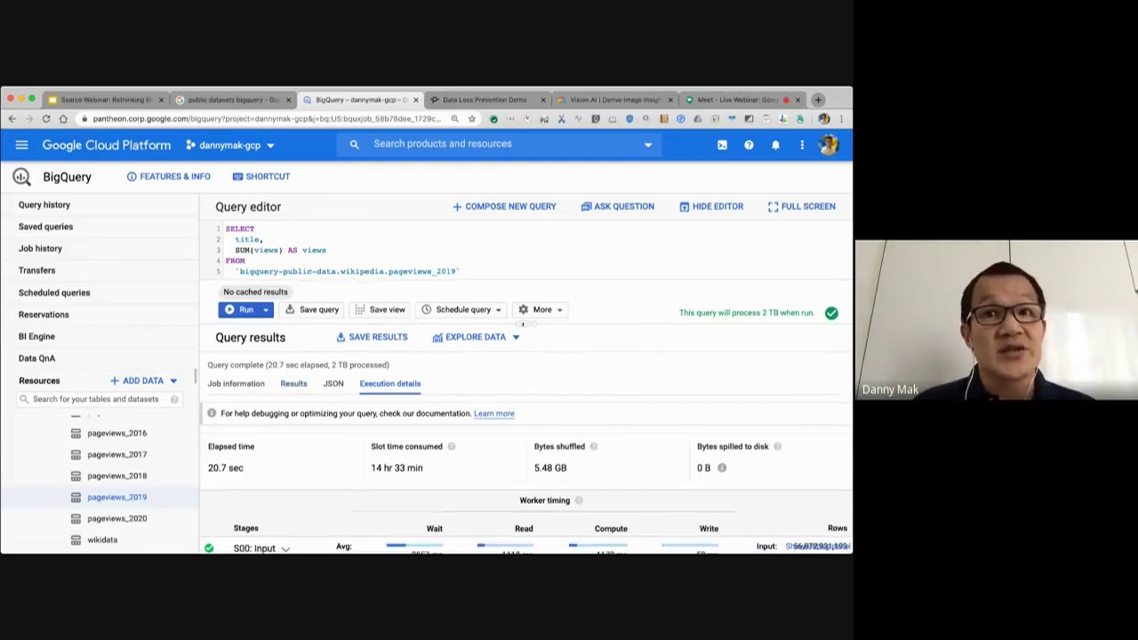
key(super+v)
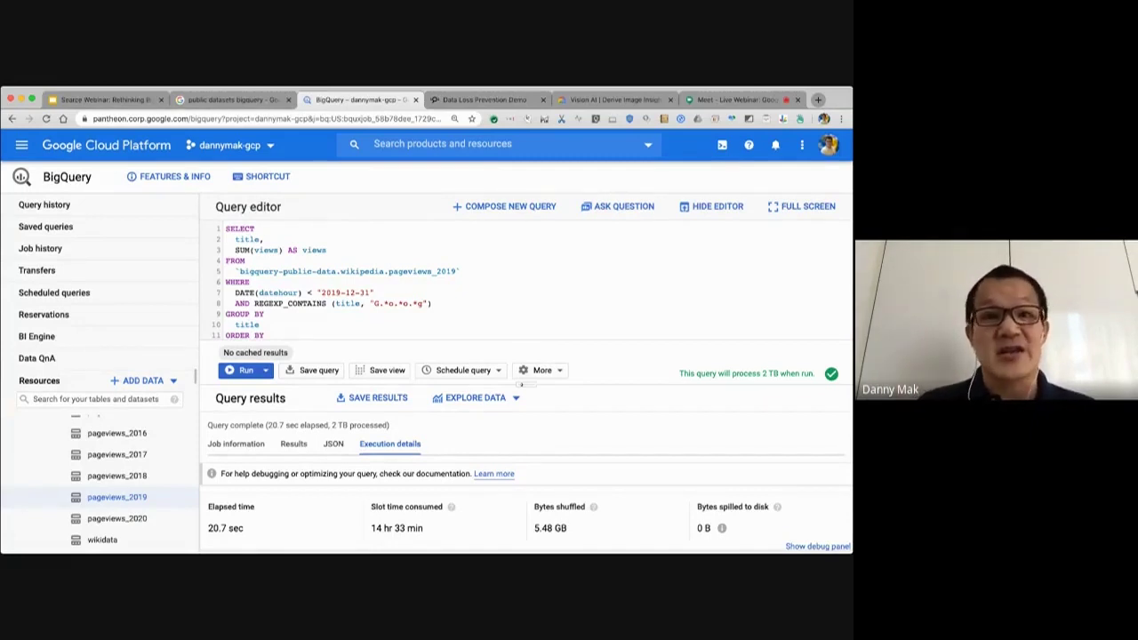
click(114, 99)
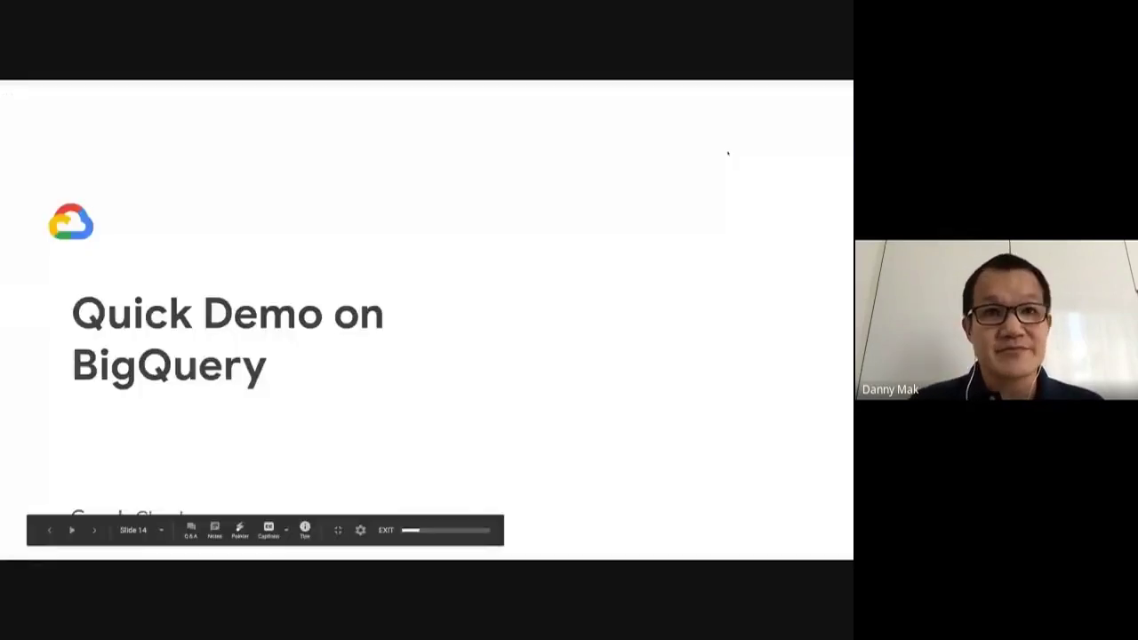